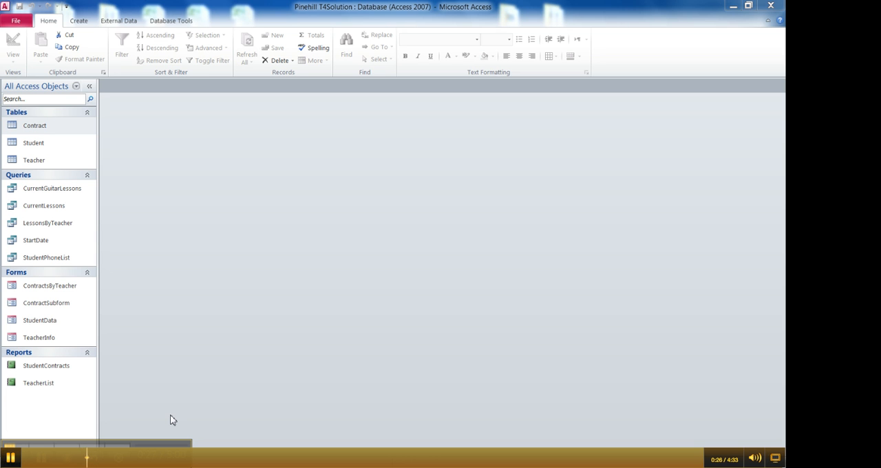
- Open the Contract table in Design view and go to the LessonLength field's description
{"action": "double_click", "coordinate": [35, 129]}
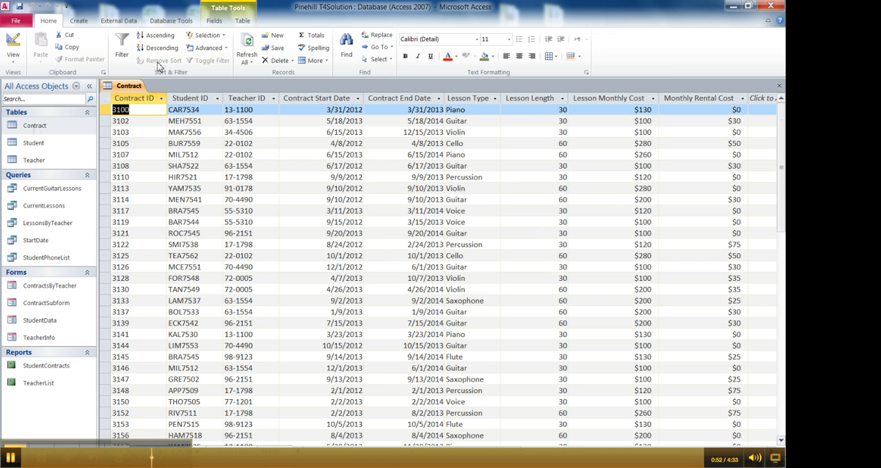
{"action": "left_click", "coordinate": [12, 43]}
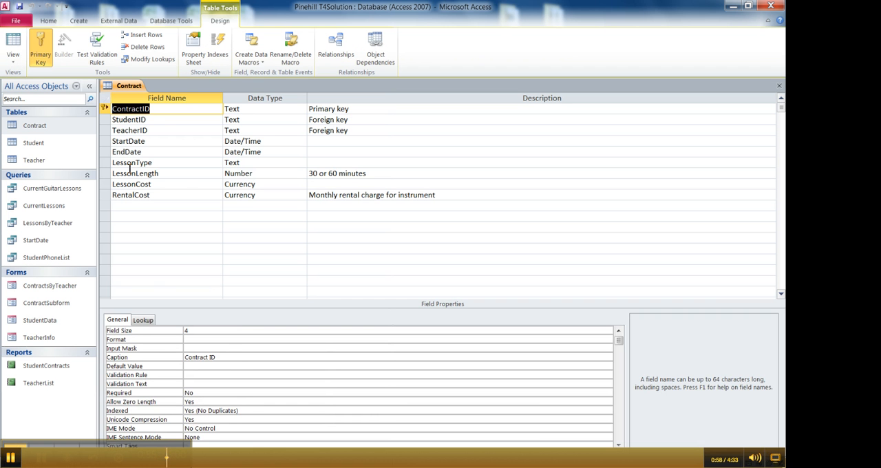
{"action": "left_click", "coordinate": [135, 173]}
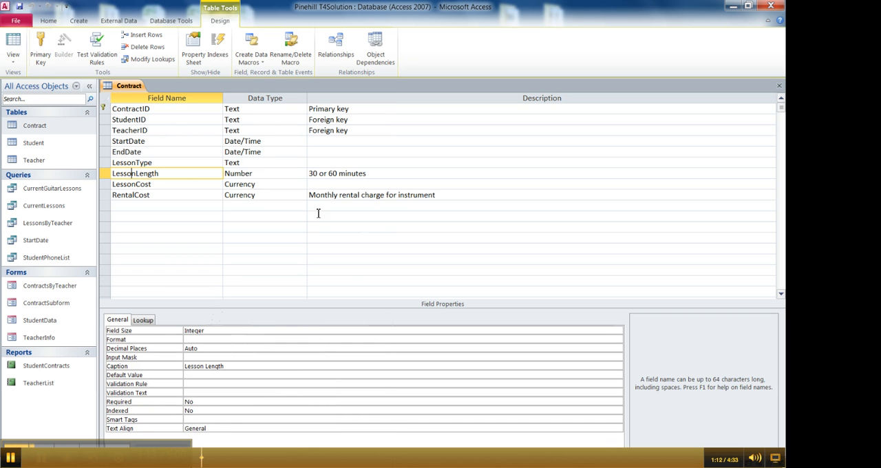
{"action": "left_click_drag", "start_coordinate": [371, 175], "coordinate": [308, 176]}
{"action": "left_click", "coordinate": [369, 173]}
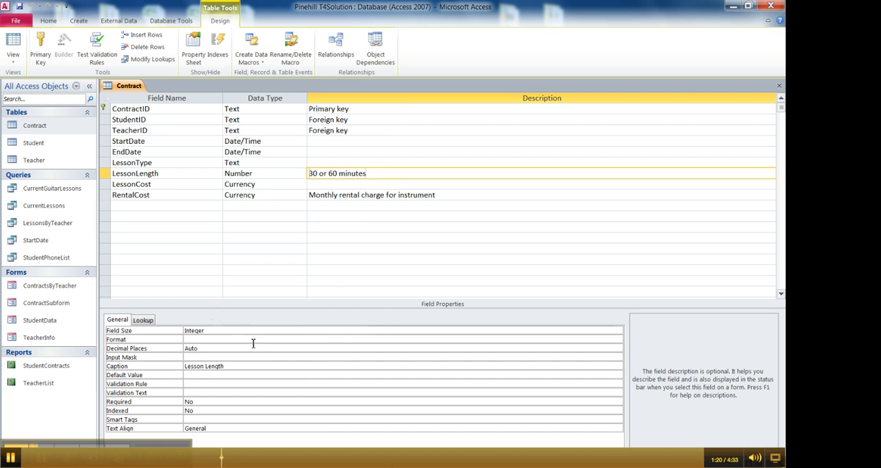
- Set the LessonLength field's validation rule to 30 Or 60
{"action": "left_click", "coordinate": [191, 383]}
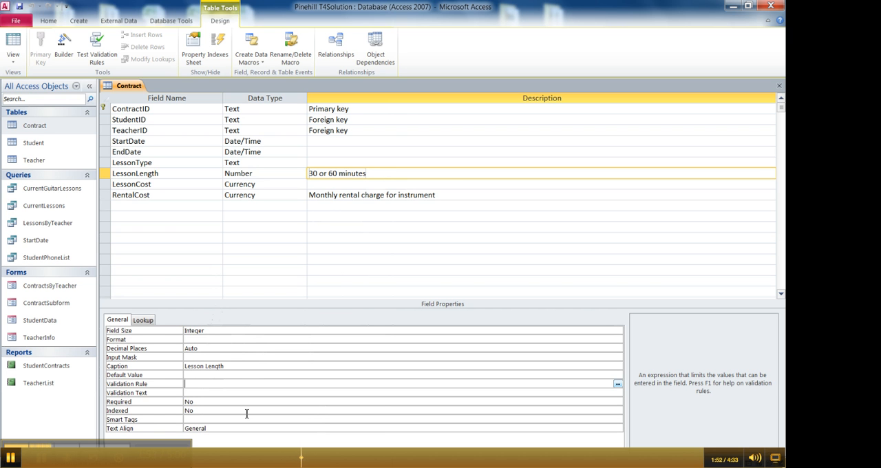
{"action": "type", "text": "30 or 60"}
- Set the LessonLength field's validation text to "Please enter either 30 or 60 as the Lesson Length"
{"action": "left_click", "coordinate": [215, 394]}
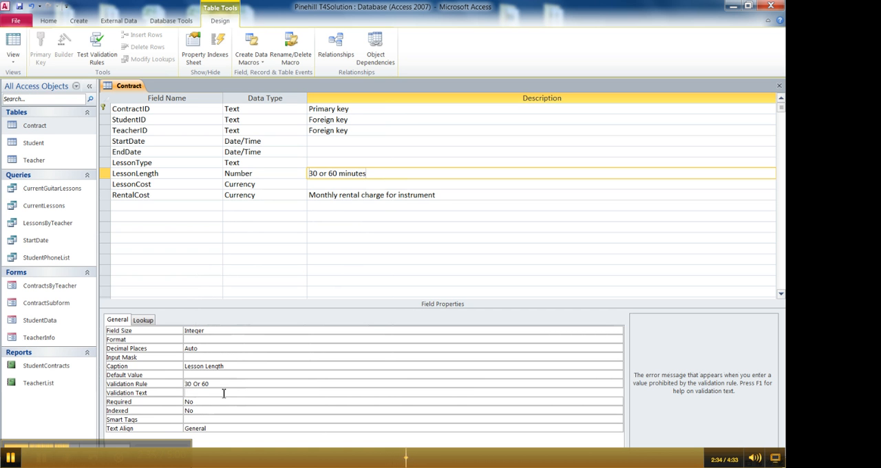
{"action": "type", "text": "Please "}
{"action": "type", "text": "ensure"}
{"action": "key", "text": "BackSpace"}
{"action": "key", "text": "BackSpace"}
{"action": "key", "text": "BackSpace"}
{"action": "key", "text": "BackSpace"}
{"action": "type", "text": "ter either"}
{"action": "key", "text": "BackSpace"}
{"action": "key", "text": "BackSpace"}
{"action": "key", "text": "BackSpace"}
{"action": "key", "text": "BackSpace"}
{"action": "type", "text": "eh"}
{"action": "key", "text": "BackSpace"}
{"action": "key", "text": "BackSpace"}
{"action": "type", "text": "her 30 or"}
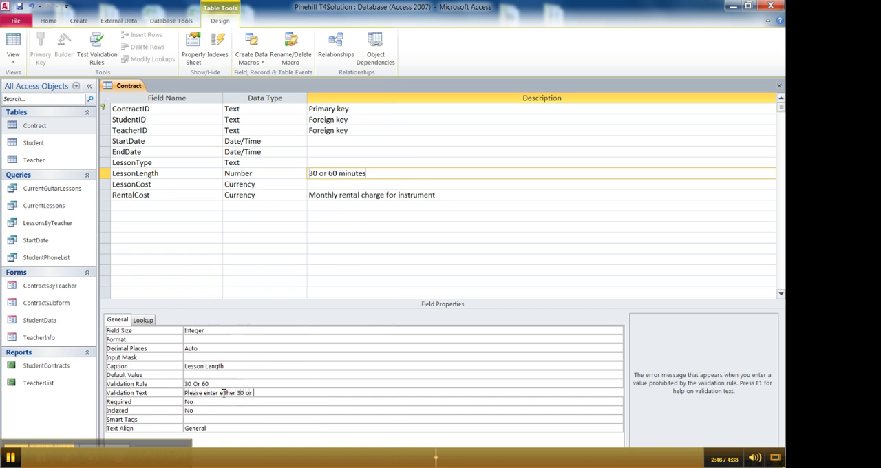
{"action": "type", "text": " 60 as the Lesson Length"}
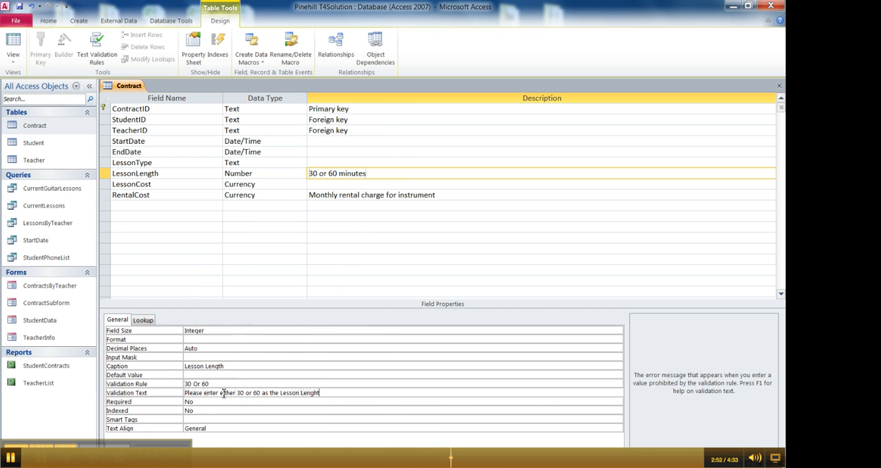
{"action": "type", "text": "."}
{"action": "key", "text": "BackSpace"}
- Save the Contract table and have the existing data tested against the new validation rule
{"action": "left_click", "coordinate": [213, 383]}
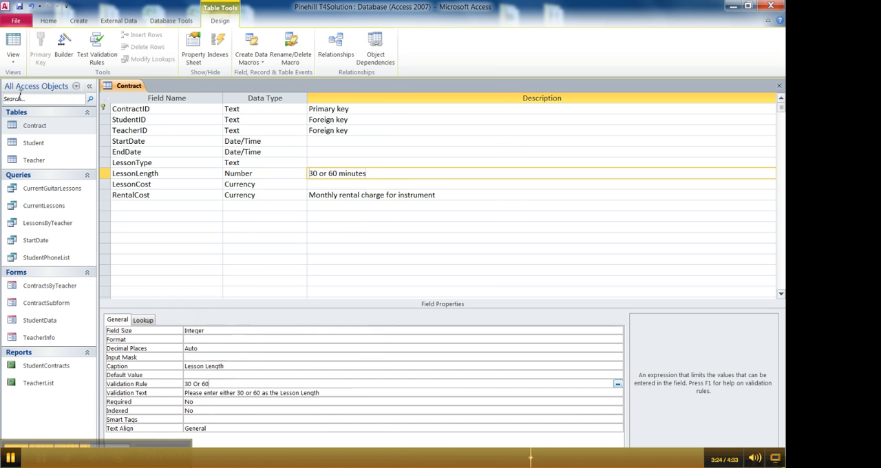
{"action": "left_click", "coordinate": [20, 9]}
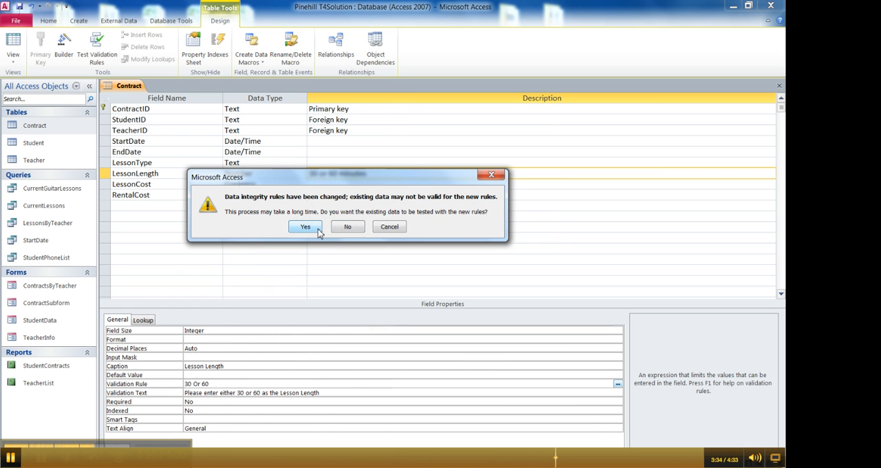
{"action": "left_click", "coordinate": [318, 231]}
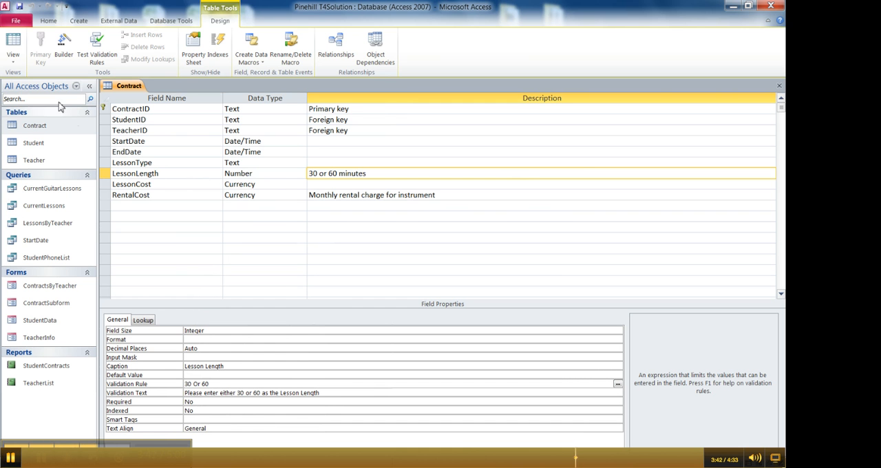
- Test the validation rule in Datasheet view by trying to set the first contract's Lesson Length to 90
{"action": "left_click", "coordinate": [15, 45]}
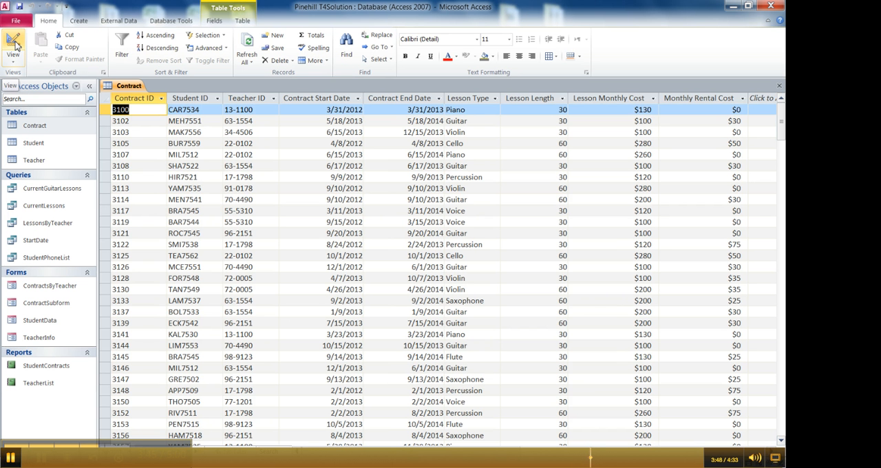
{"action": "double_click", "coordinate": [569, 111]}
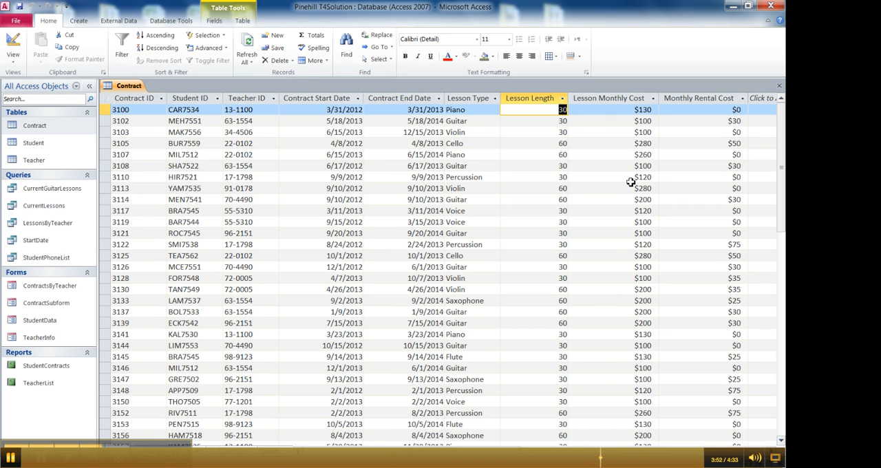
{"action": "type", "text": "9"}
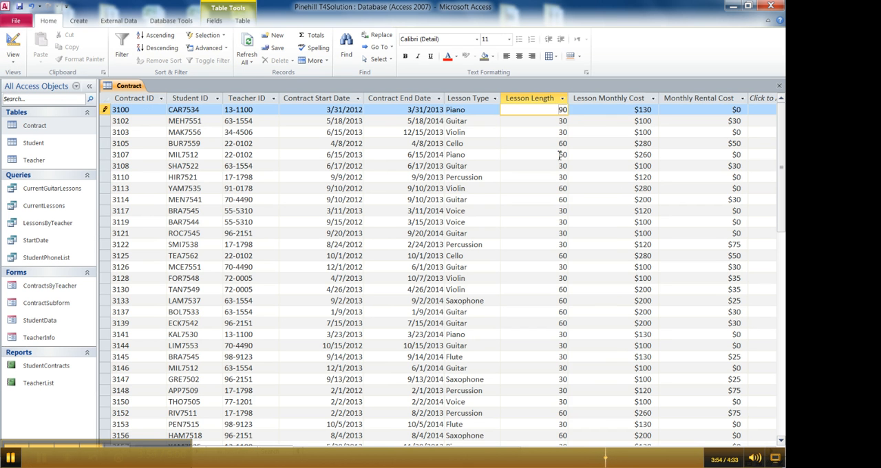
{"action": "left_click_drag", "start_coordinate": [557, 110], "coordinate": [572, 108]}
{"action": "type", "text": "120"}
{"action": "left_click_drag", "start_coordinate": [555, 110], "coordinate": [575, 109]}
{"action": "type", "text": "90"}
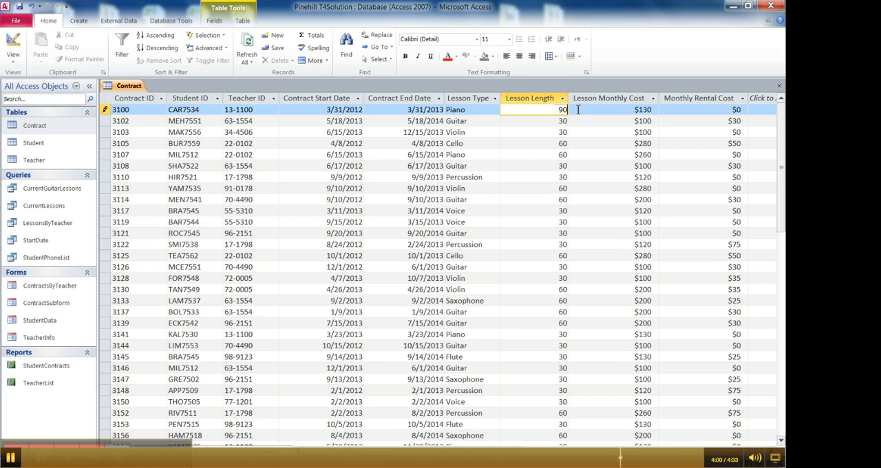
{"action": "left_click", "coordinate": [546, 126]}
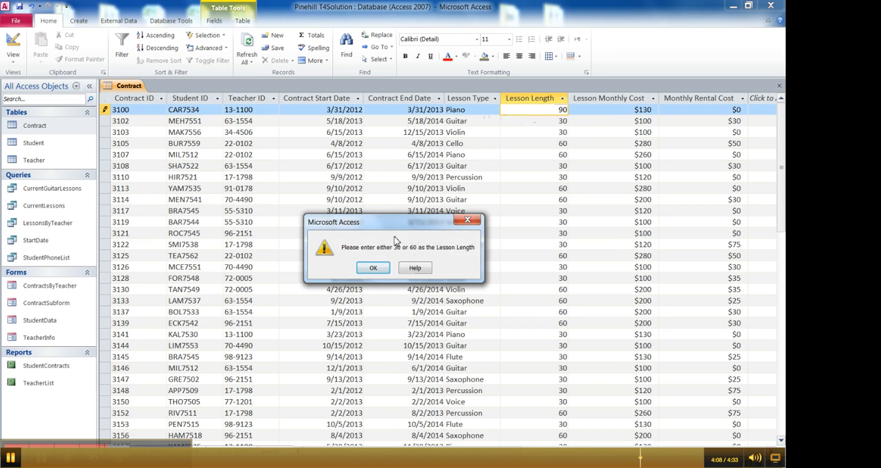
- Dismiss the validation message and discard the edit to the first contract's Lesson Length
{"action": "left_click_drag", "start_coordinate": [394, 225], "coordinate": [383, 189]}
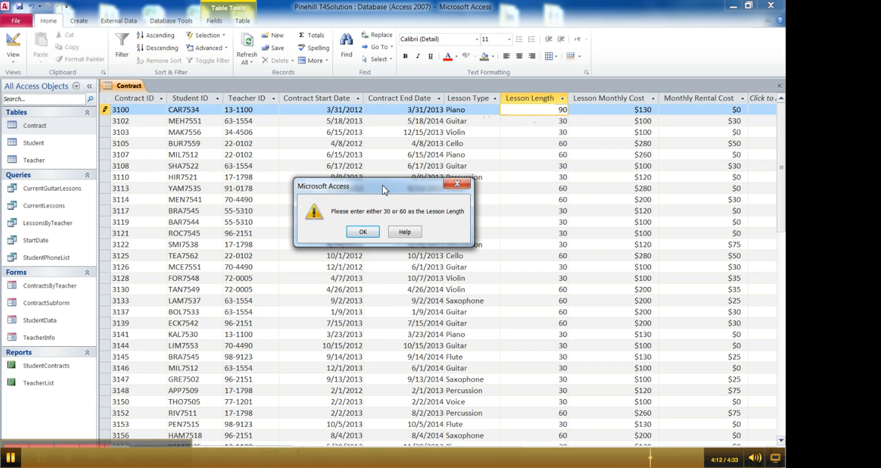
{"action": "left_click", "coordinate": [368, 234]}
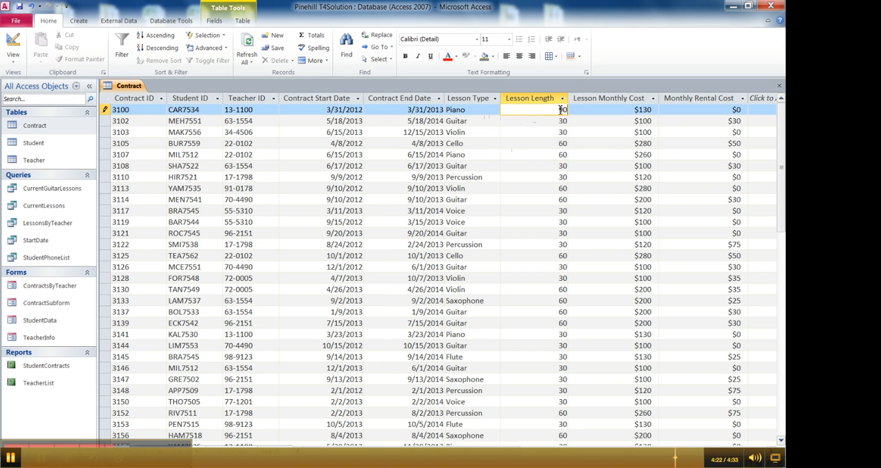
{"action": "key", "text": "Escape"}
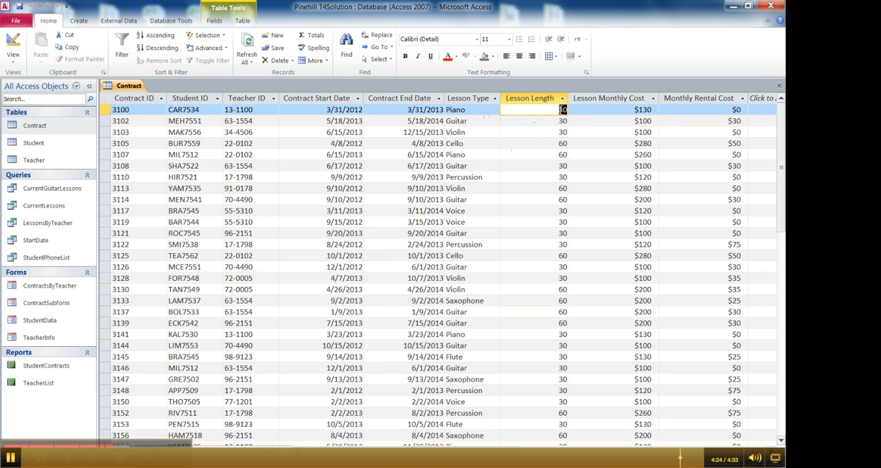